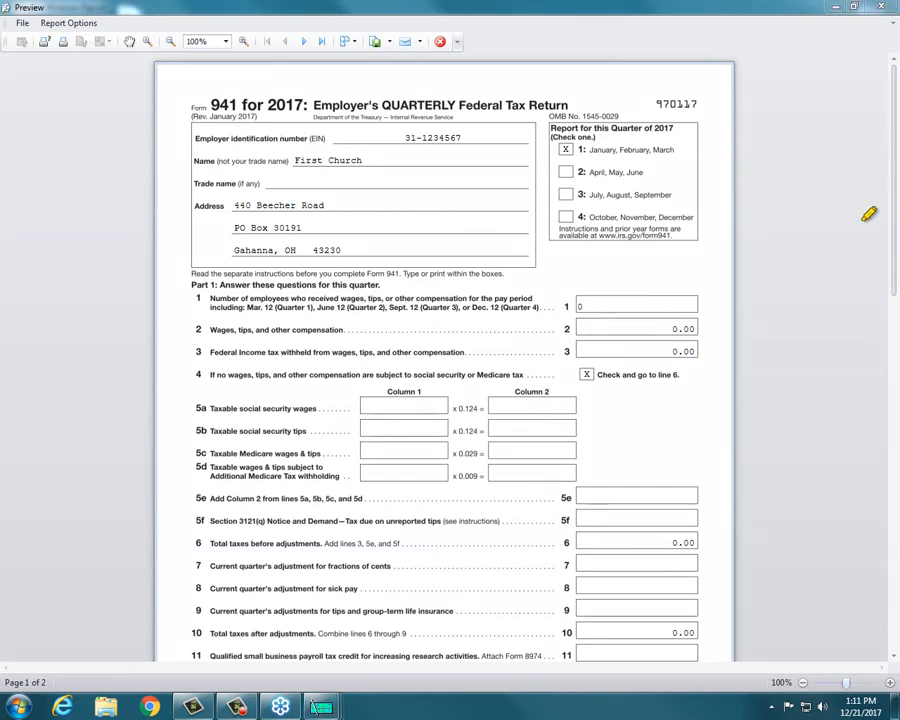
# Check the form year in the Form 941 preview, close the preview and finish the Form 941 wizard.
pyautogui.moveTo(195, 86)
pyautogui.mouseDown()
pyautogui.moveTo(300, 84)
pyautogui.moveTo(298, 116)
pyautogui.moveTo(172, 108)
pyautogui.moveTo(236, 86)
pyautogui.moveTo(307, 82)
pyautogui.mouseUp()
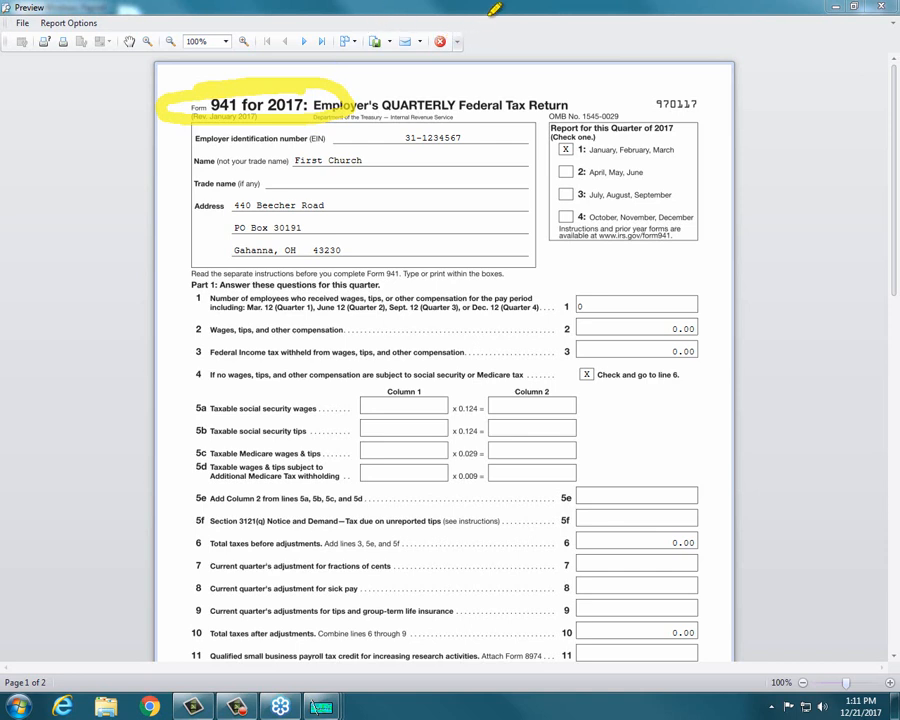
pyautogui.moveTo(146, 100); pyautogui.dragTo(325, 97)
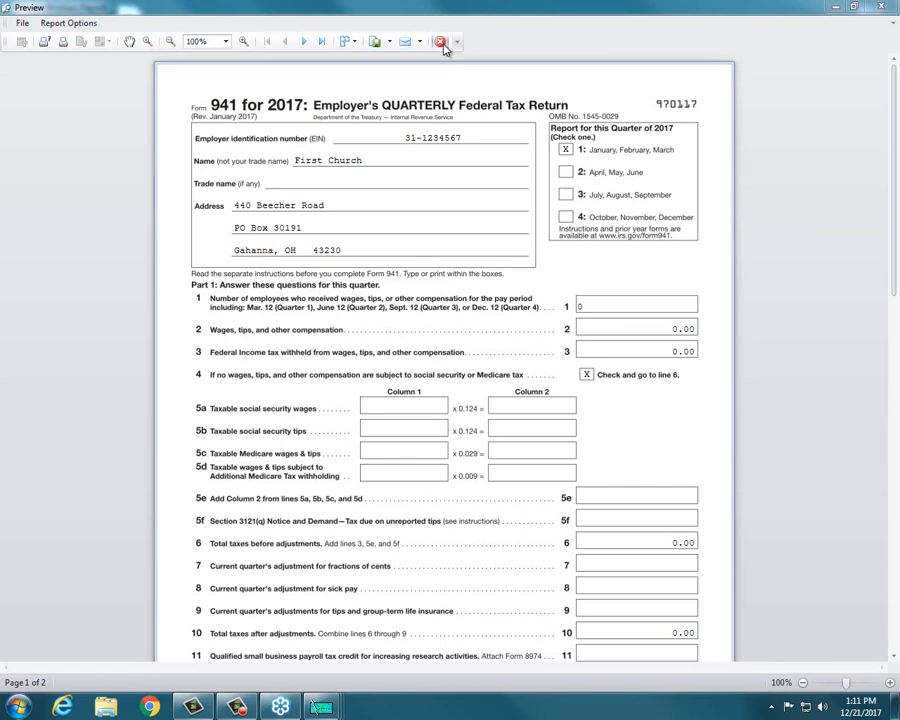
pyautogui.click(442, 43)
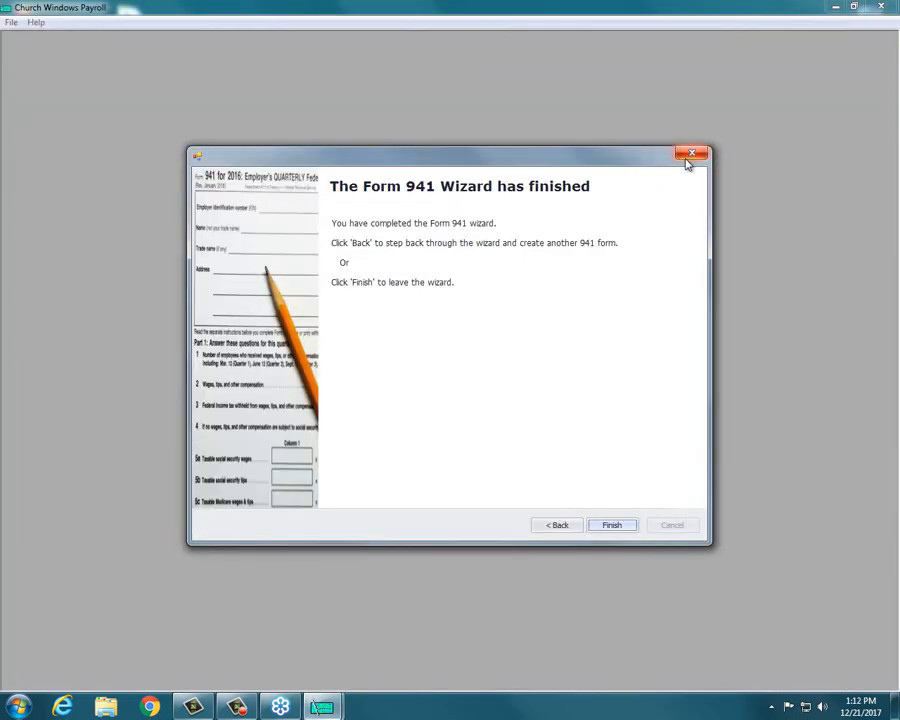
pyautogui.click(624, 525)
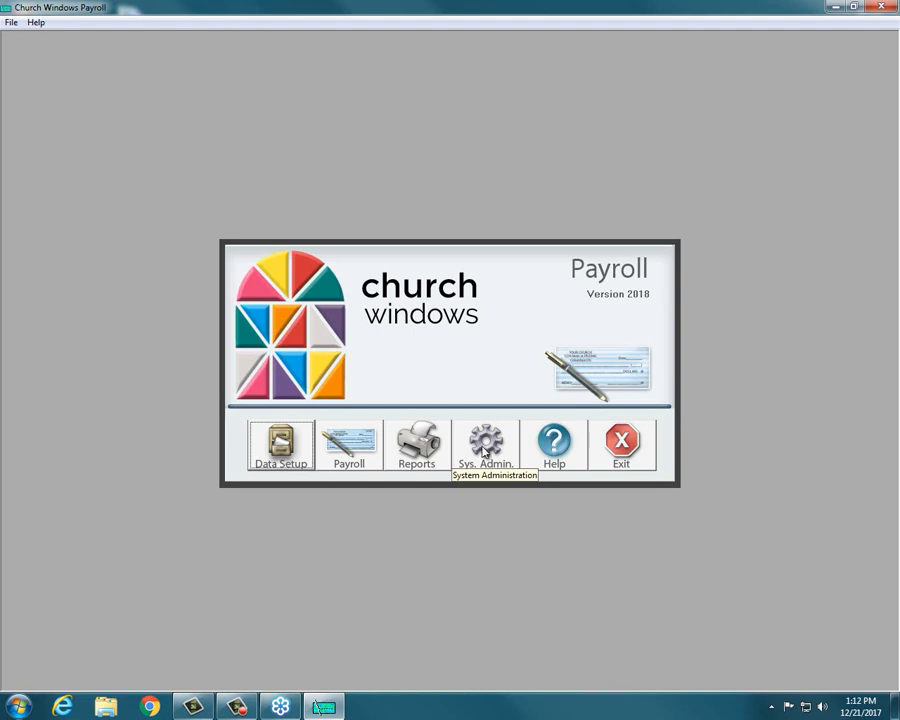
# Set the payroll year to 2017 in the System Profile and save the change.
pyautogui.click(484, 453)
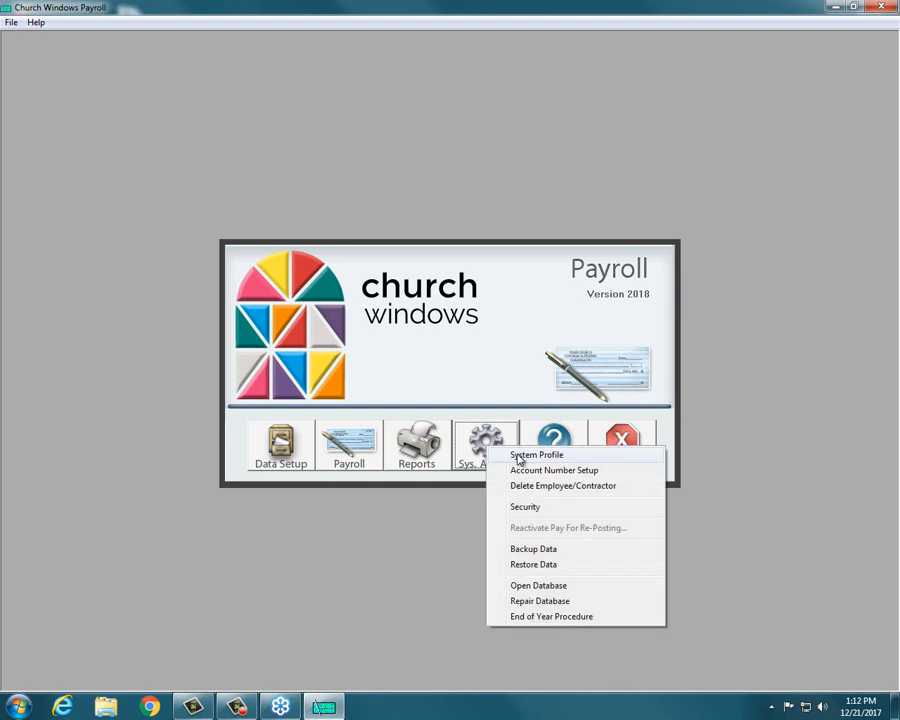
pyautogui.click(520, 456)
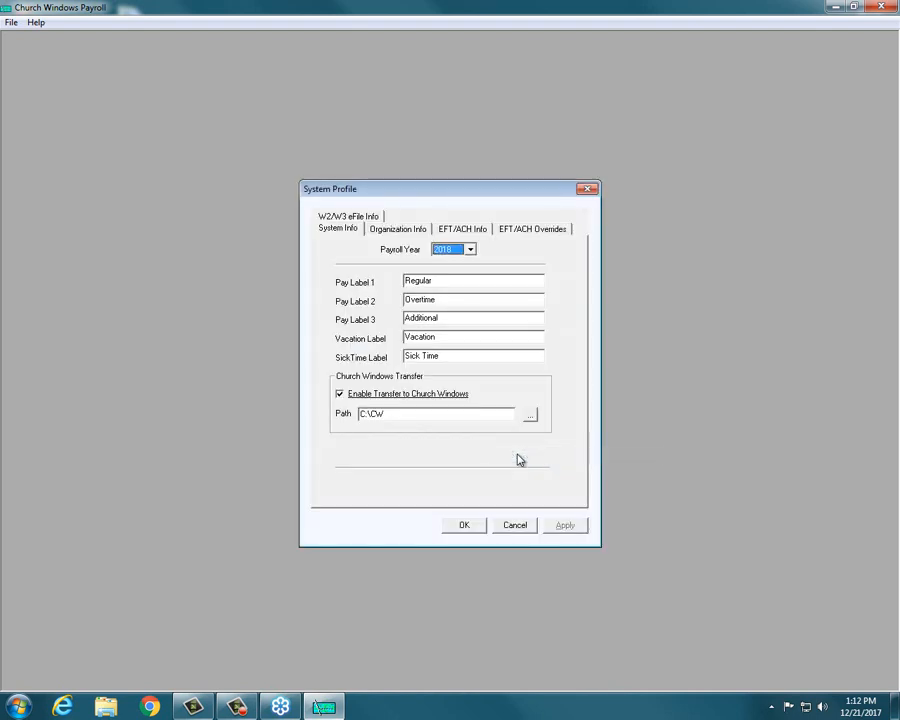
pyautogui.click(476, 256)
pyautogui.click(452, 316)
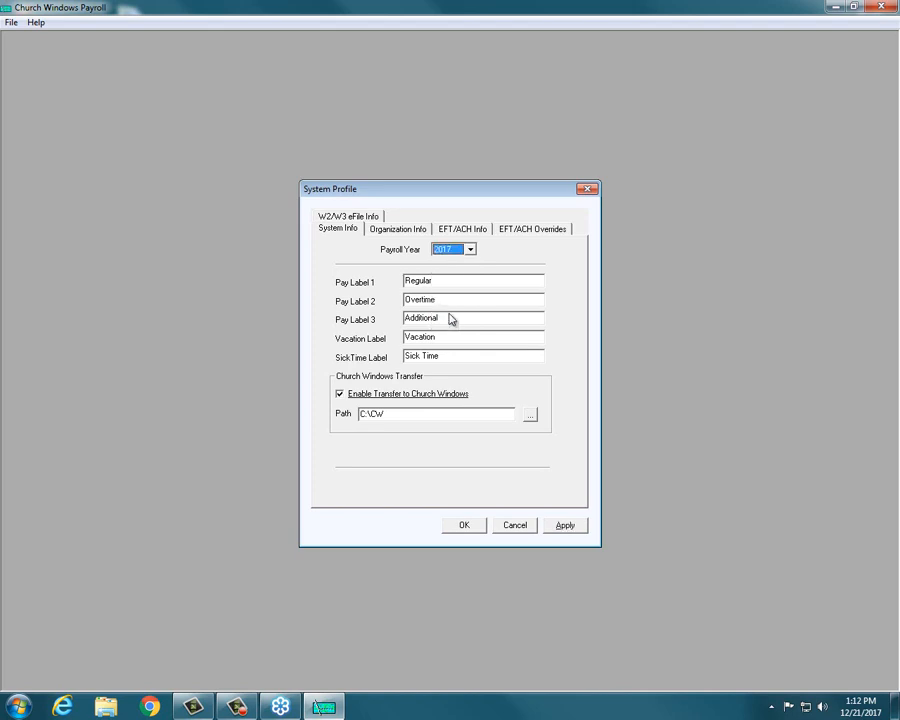
pyautogui.click(470, 527)
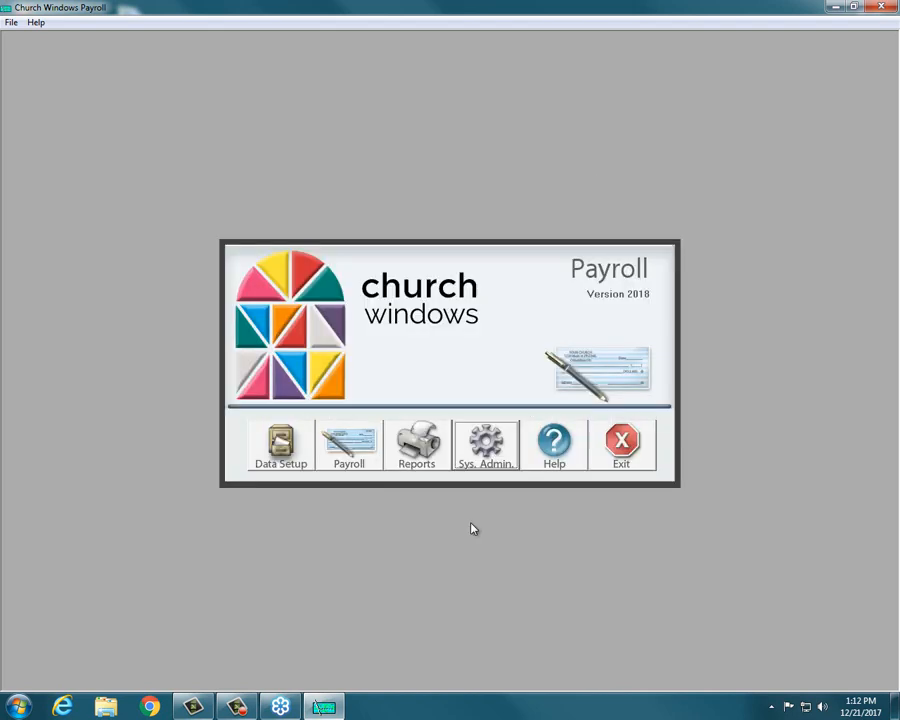
# Start the W-2 forms wizard from the tax reports and continue with all listed employees selected.
pyautogui.click(411, 456)
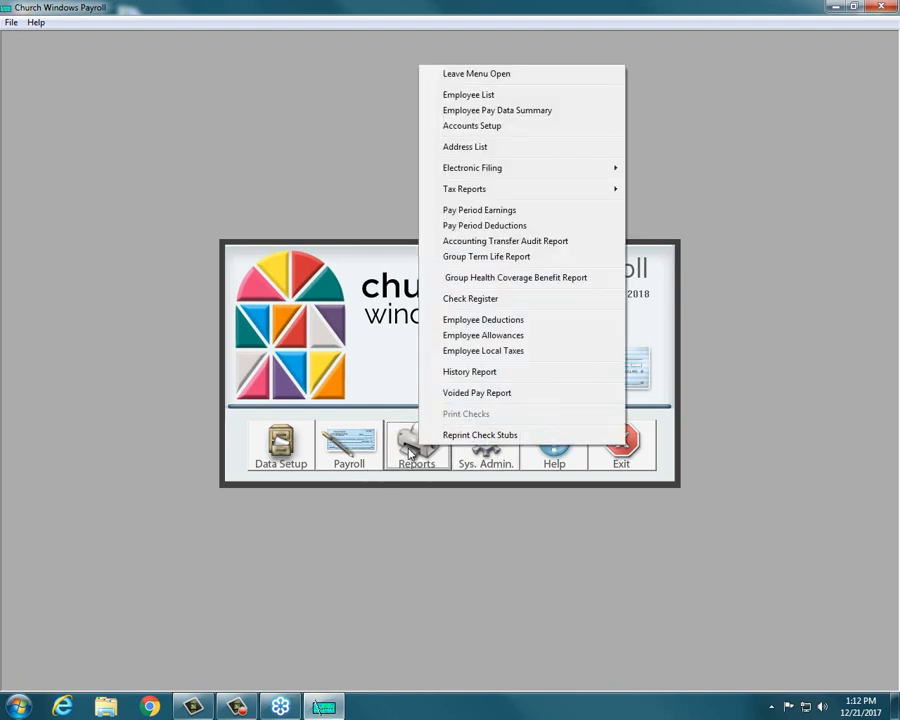
pyautogui.moveTo(460, 196)
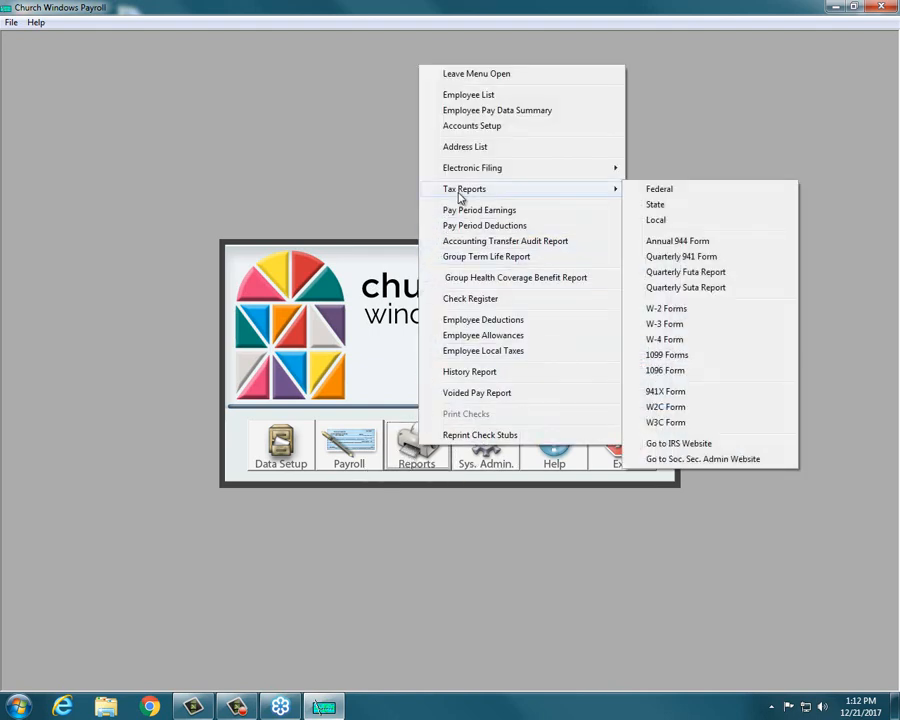
pyautogui.click(665, 314)
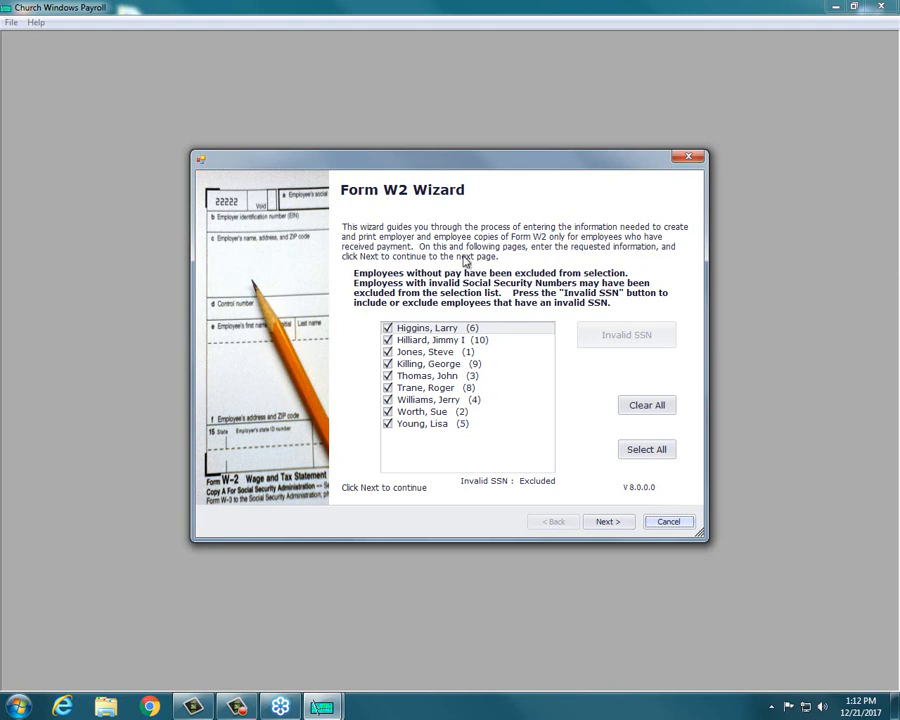
pyautogui.click(607, 522)
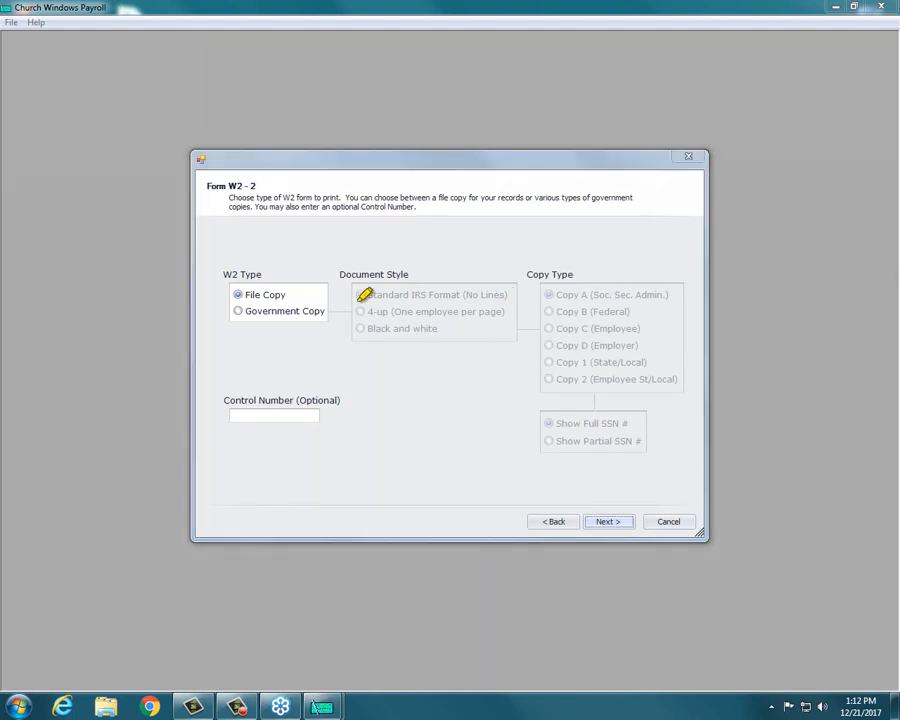
# Choose Government Copy as the W2 type and review the available document styles.
pyautogui.moveTo(232, 294); pyautogui.dragTo(303, 296)
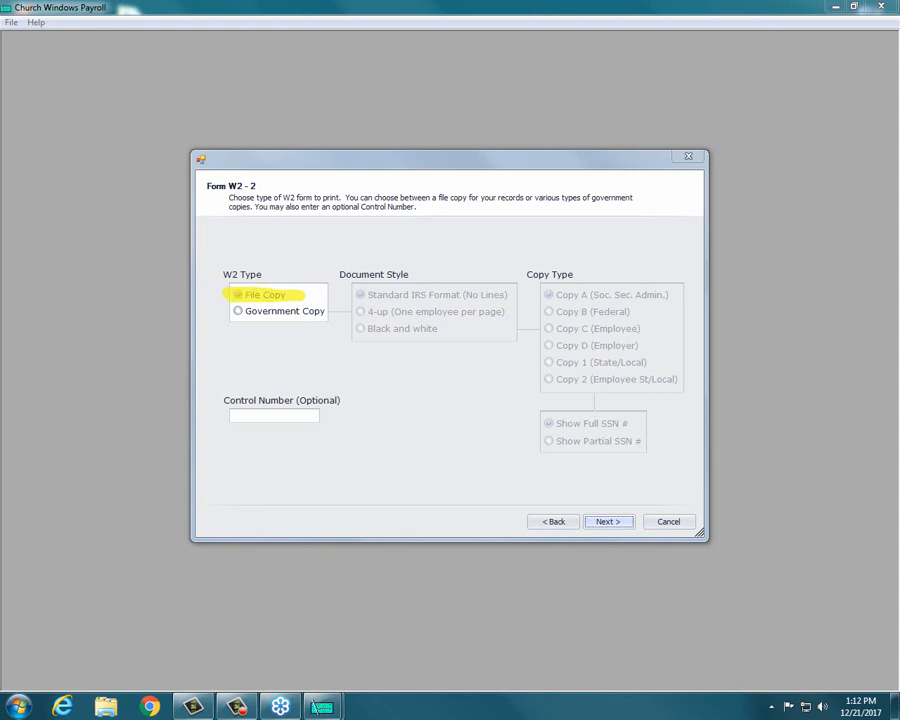
pyautogui.press('Escape')
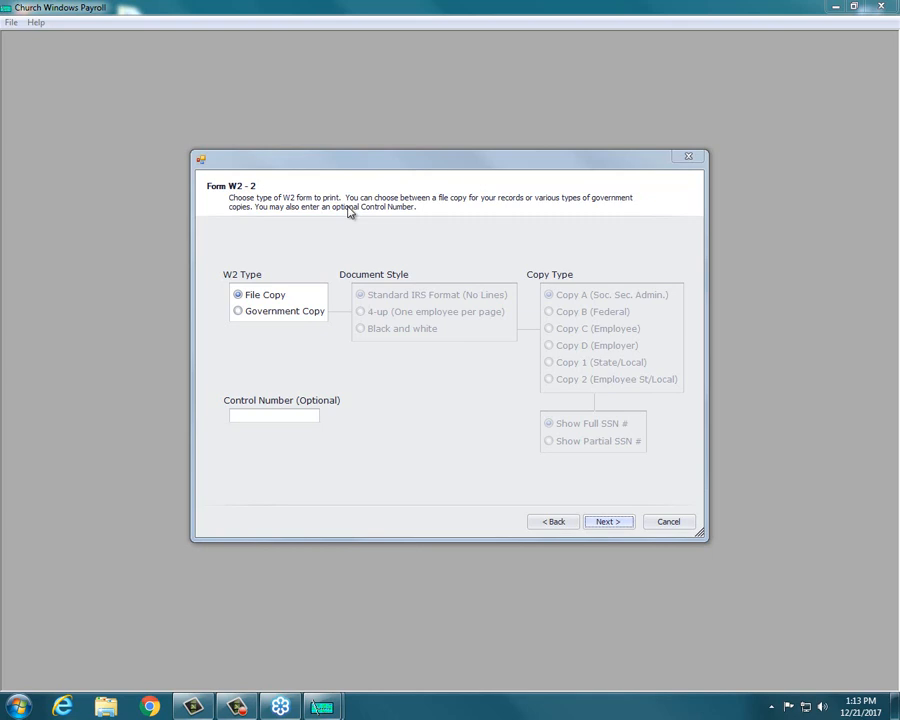
pyautogui.click(239, 313)
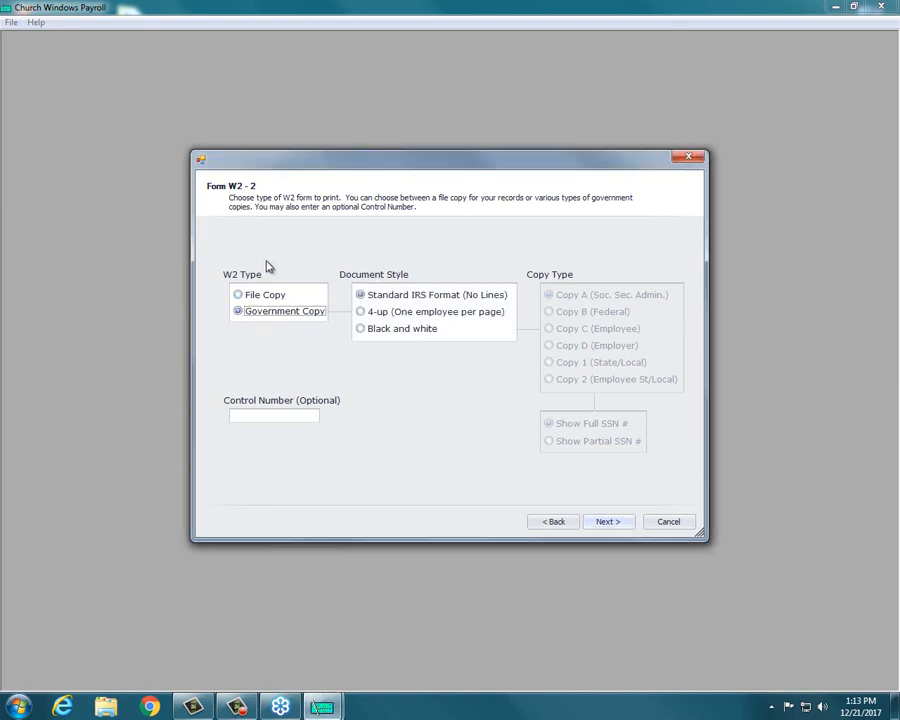
pyautogui.click(608, 522)
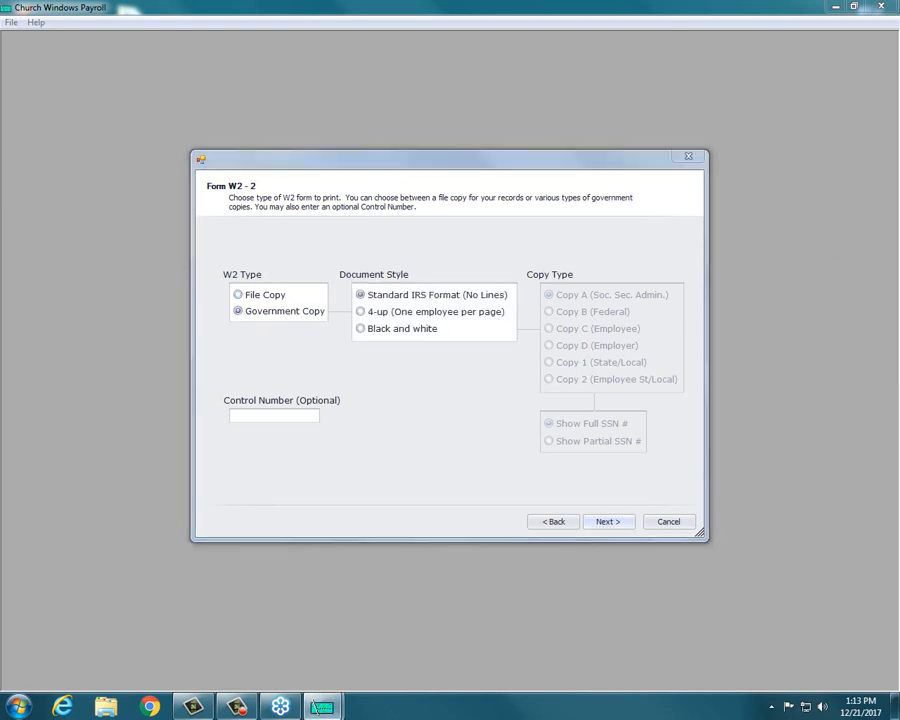
pyautogui.moveTo(340, 274); pyautogui.dragTo(410, 274)
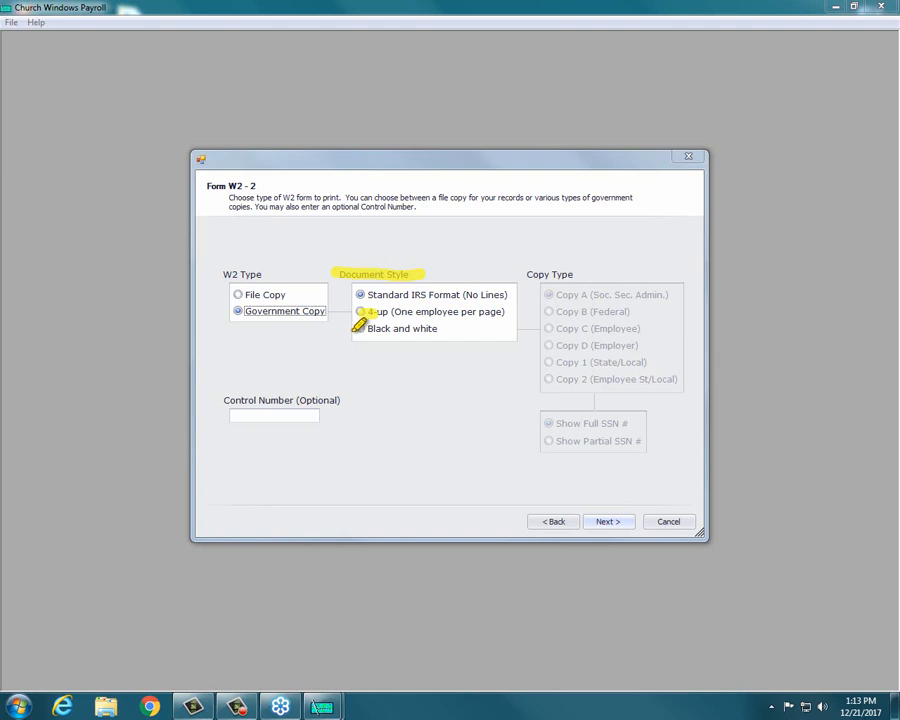
pyautogui.moveTo(436, 327); pyautogui.dragTo(356, 333)
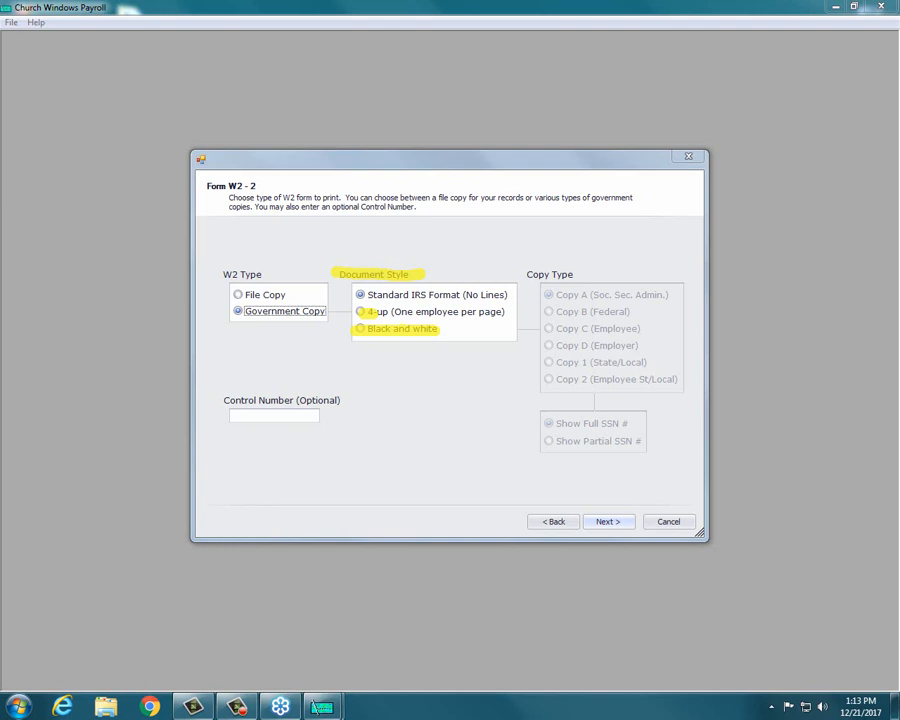
pyautogui.press('Escape')
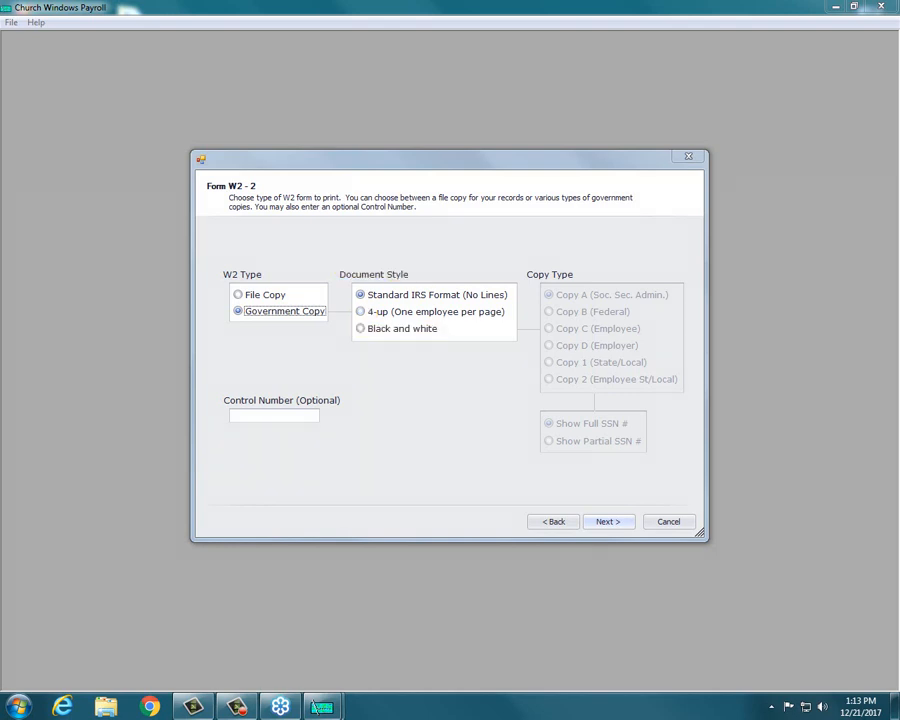
# Generate the W-2s in the Black and white style as Copy A (Soc. Sec. Admin.), look through the preview and close it.
pyautogui.click(360, 331)
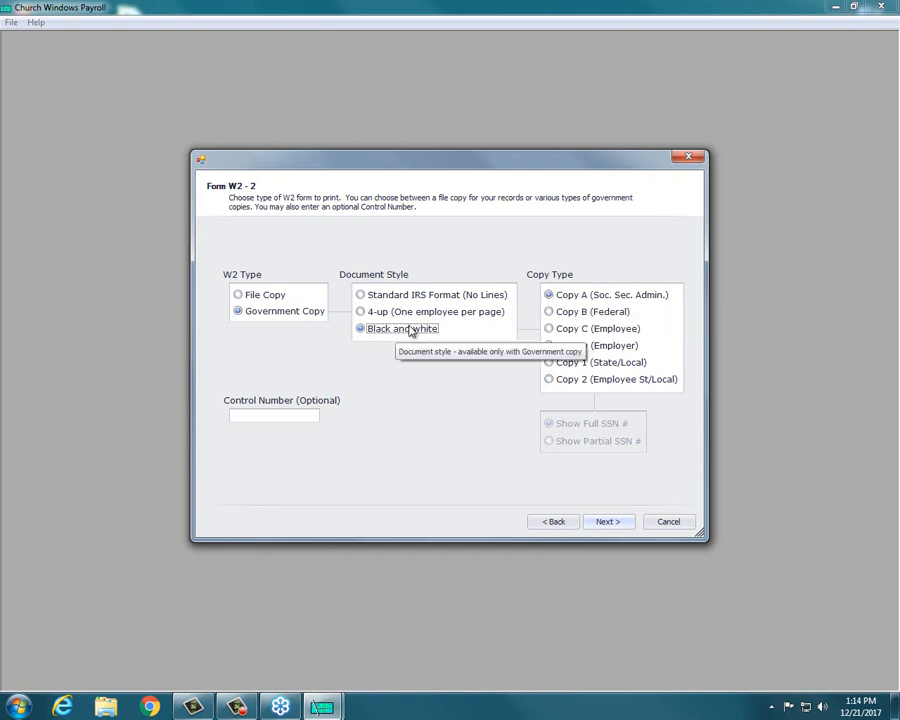
pyautogui.click(608, 522)
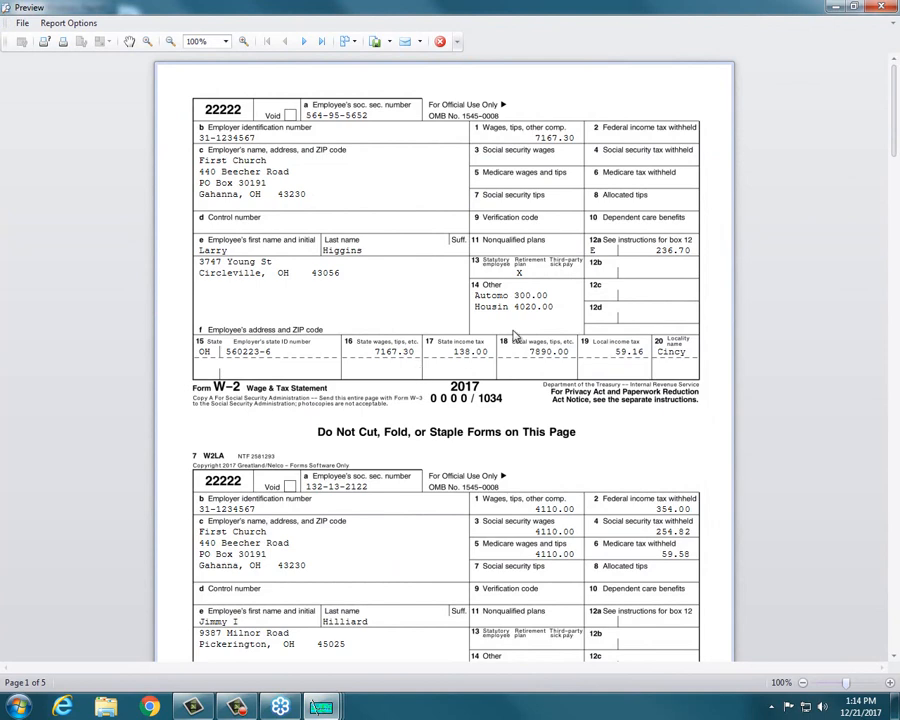
pyautogui.moveTo(894, 114); pyautogui.dragTo(896, 133)
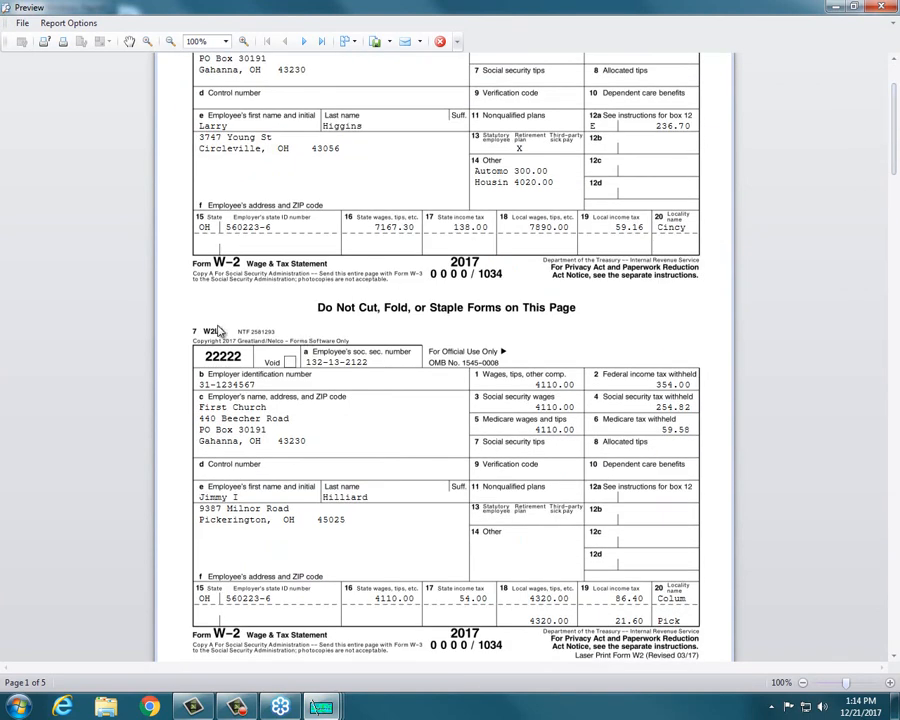
pyautogui.click(440, 41)
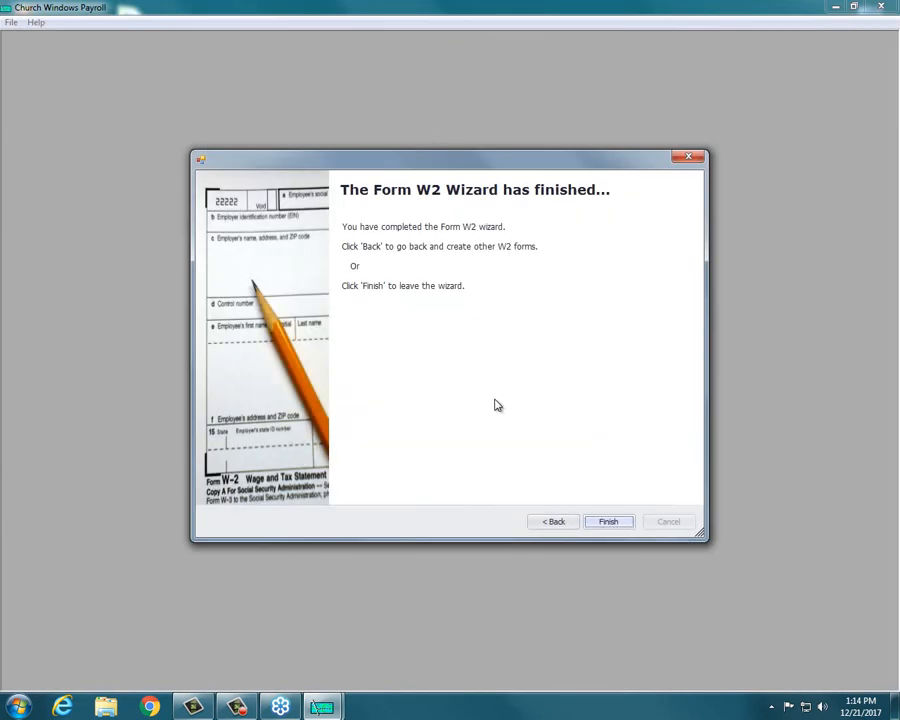
# Return to the W-2 form options, generate Copy B (Federal) with full SSNs, and close its preview.
pyautogui.click(550, 521)
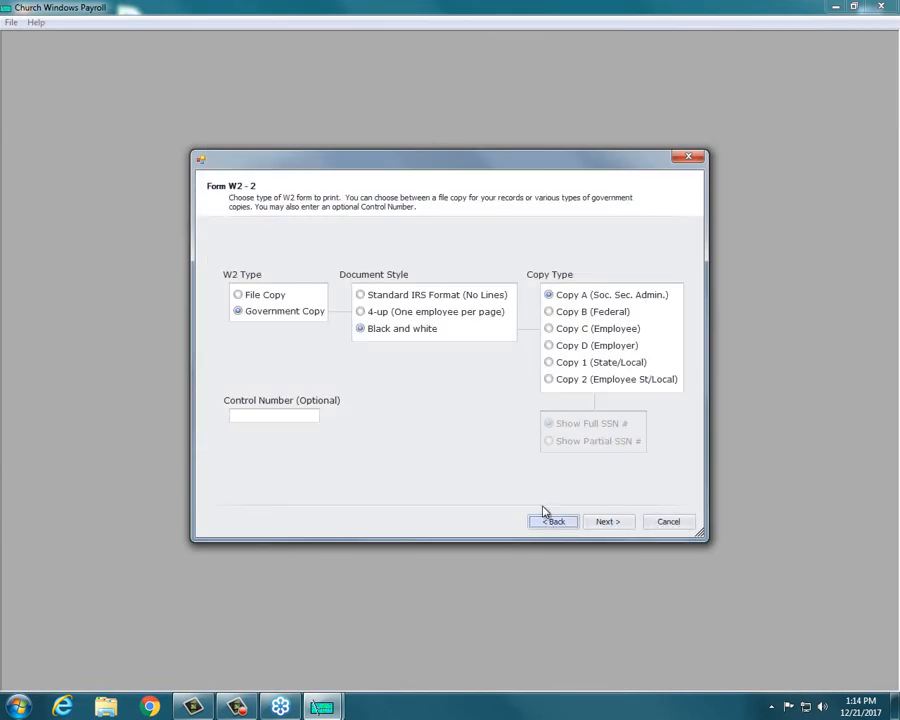
pyautogui.click(549, 311)
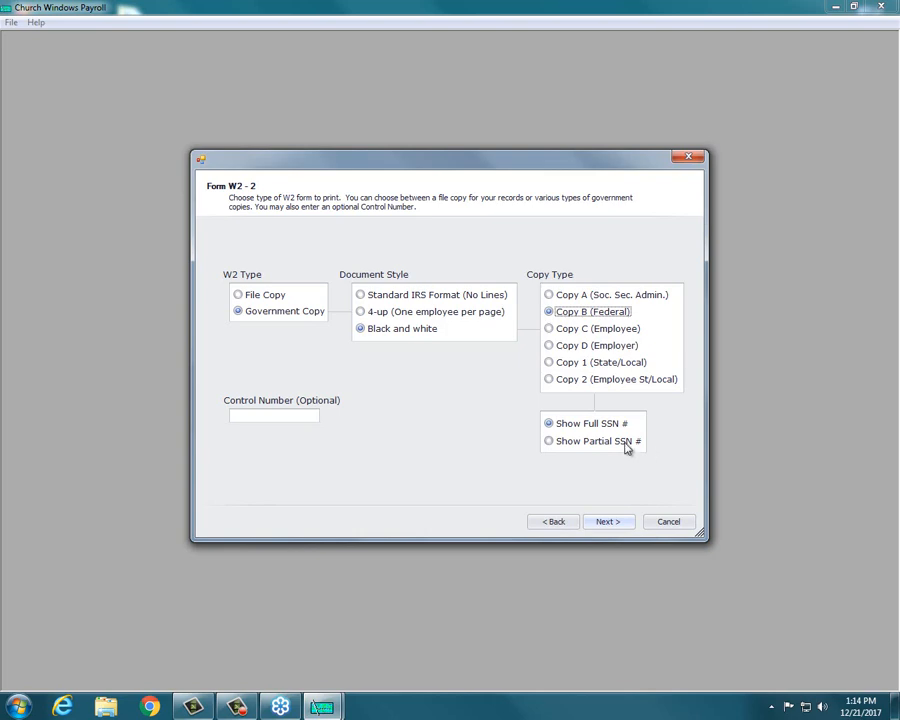
pyautogui.click(614, 524)
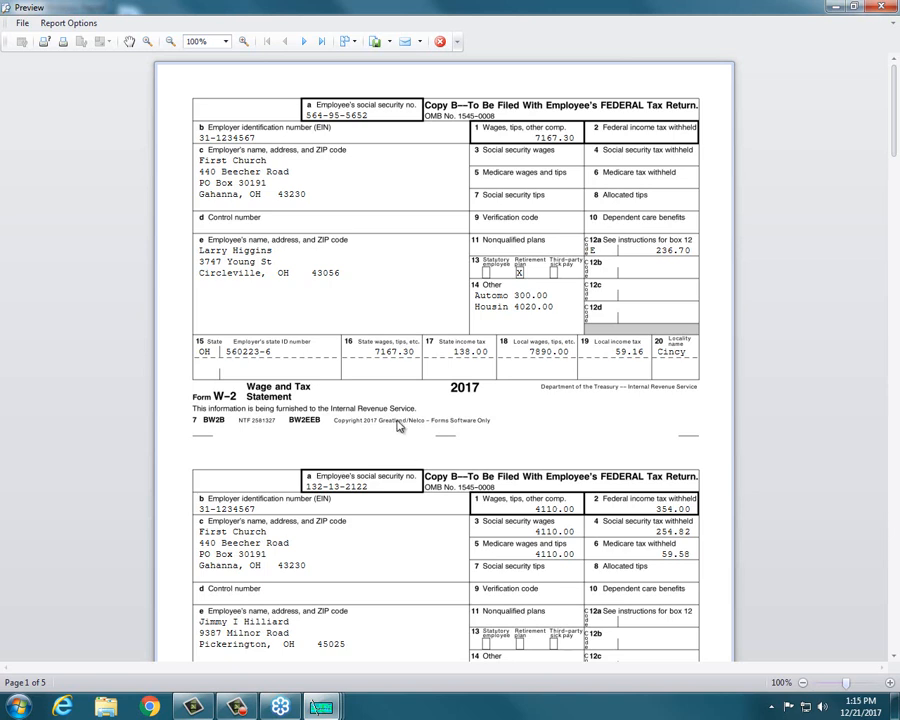
pyautogui.click(441, 43)
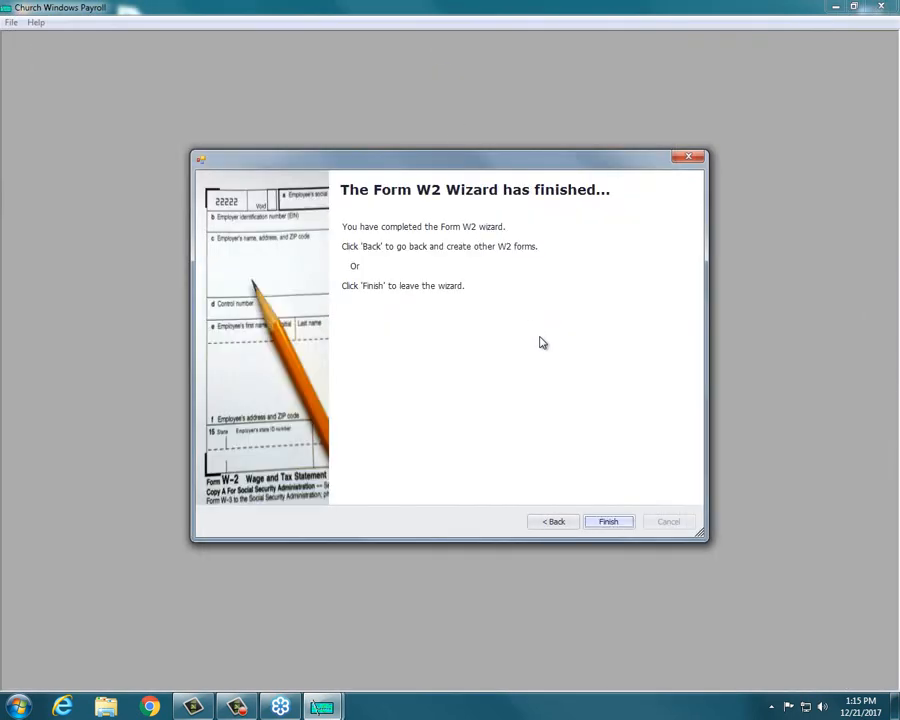
# Generate Copy C (Employee) of the W-2s with full SSNs, close its preview and finish the W2 wizard.
pyautogui.click(556, 521)
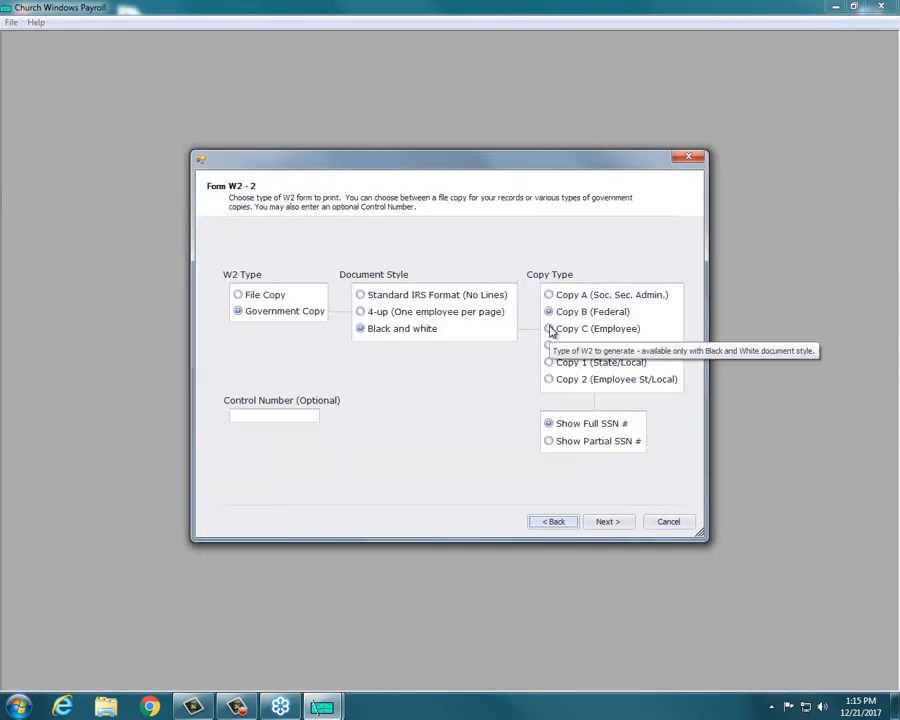
pyautogui.click(552, 331)
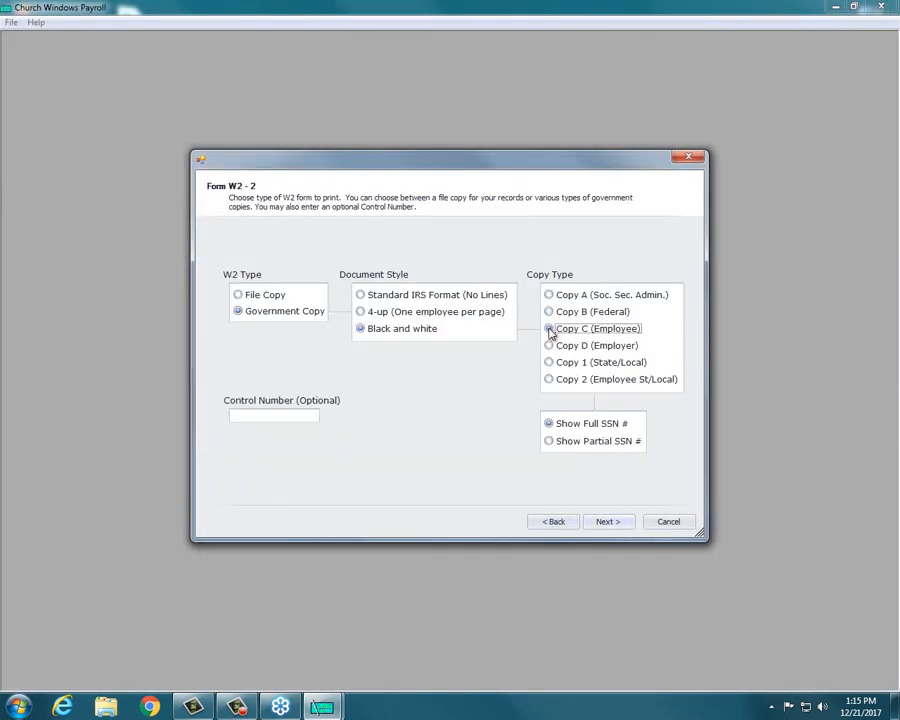
pyautogui.click(608, 522)
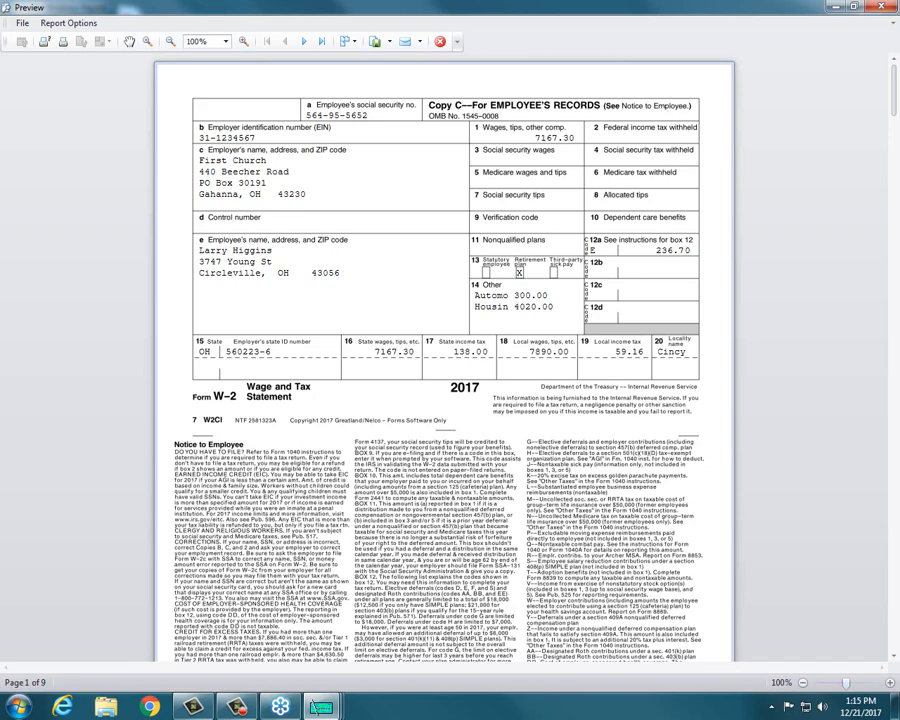
pyautogui.click(439, 41)
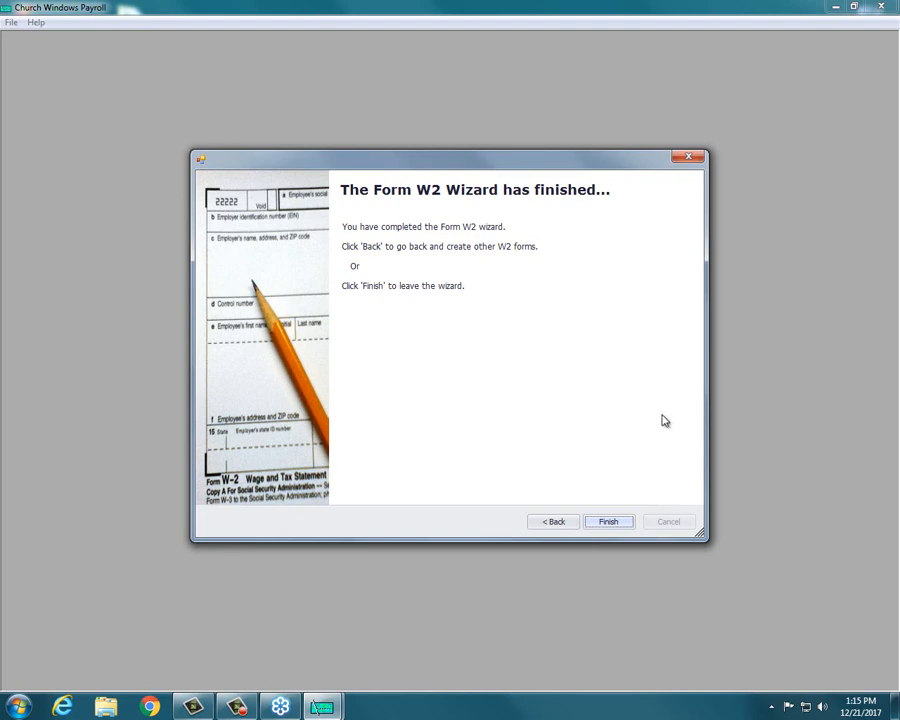
pyautogui.click(606, 525)
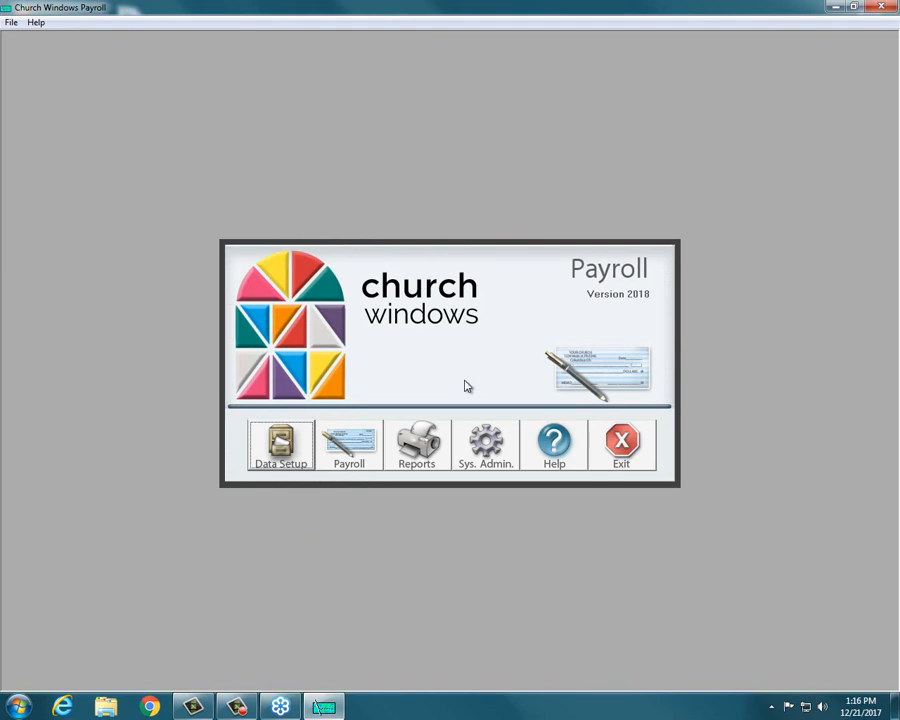
# Open the System Profile and set the Payroll Year to 2018.
pyautogui.click(489, 452)
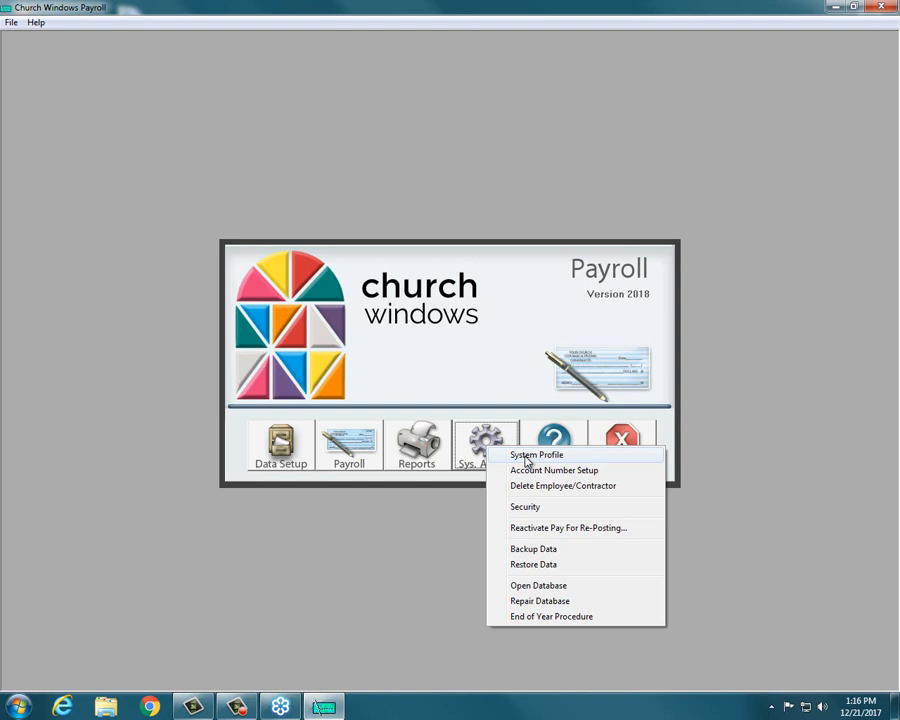
pyautogui.click(527, 456)
pyautogui.click(470, 249)
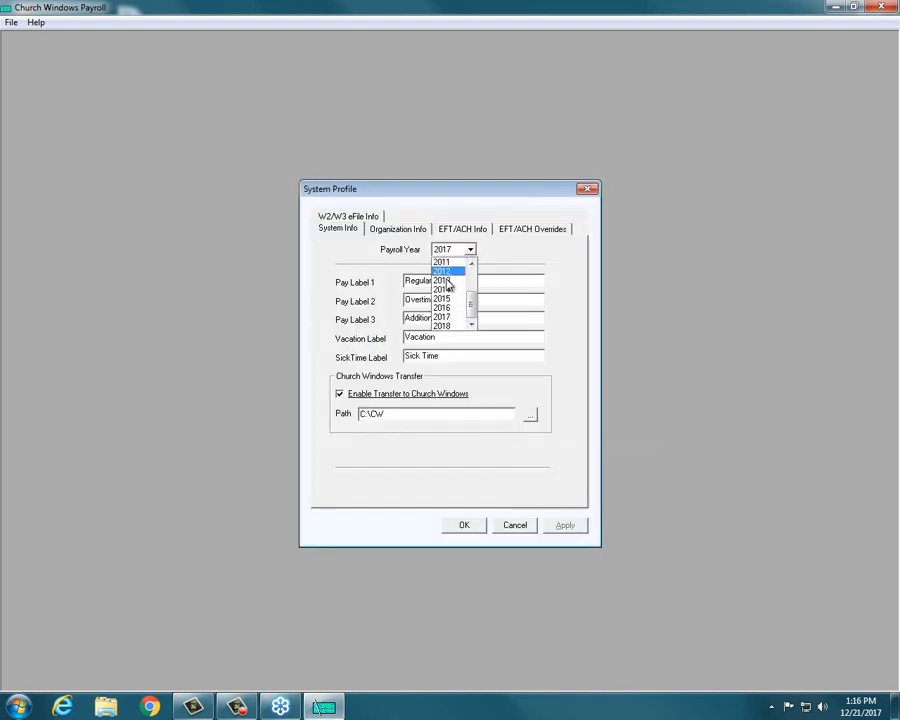
pyautogui.click(442, 325)
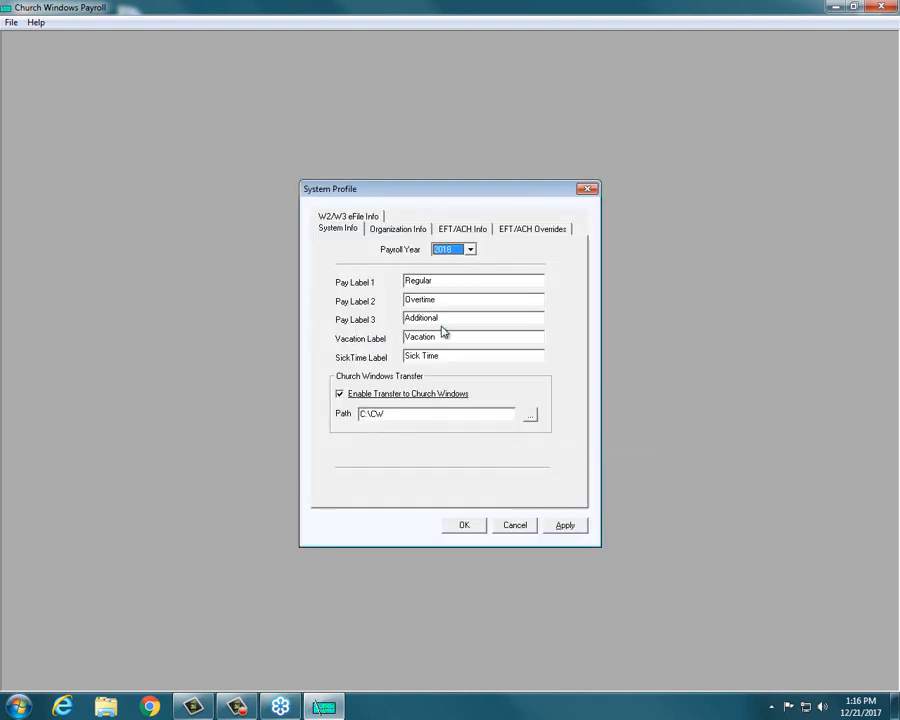
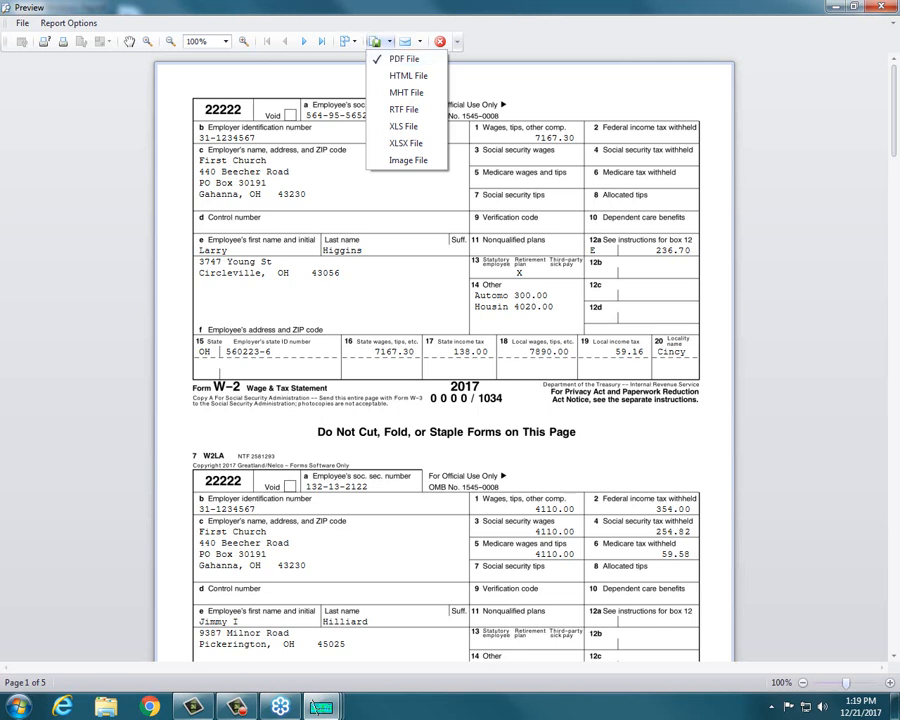
# Dismiss the export format list, enlarge the W-2 Copy A preview to 150% to examine it, and leave the preview and W2 wizard.
pyautogui.press('Escape')
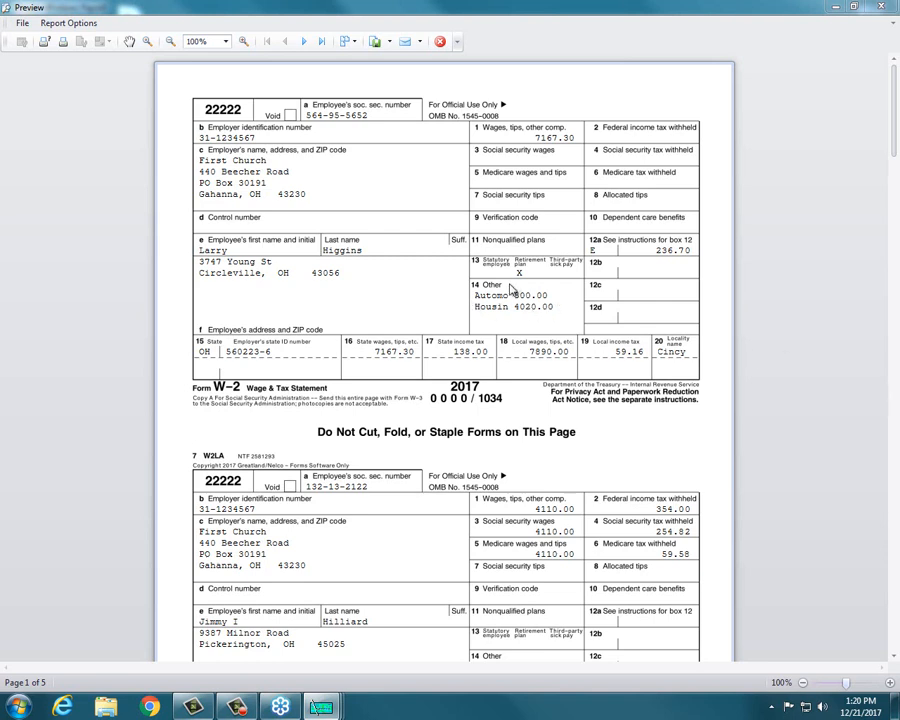
pyautogui.click(243, 42)
pyautogui.click(243, 42)
pyautogui.click(243, 42)
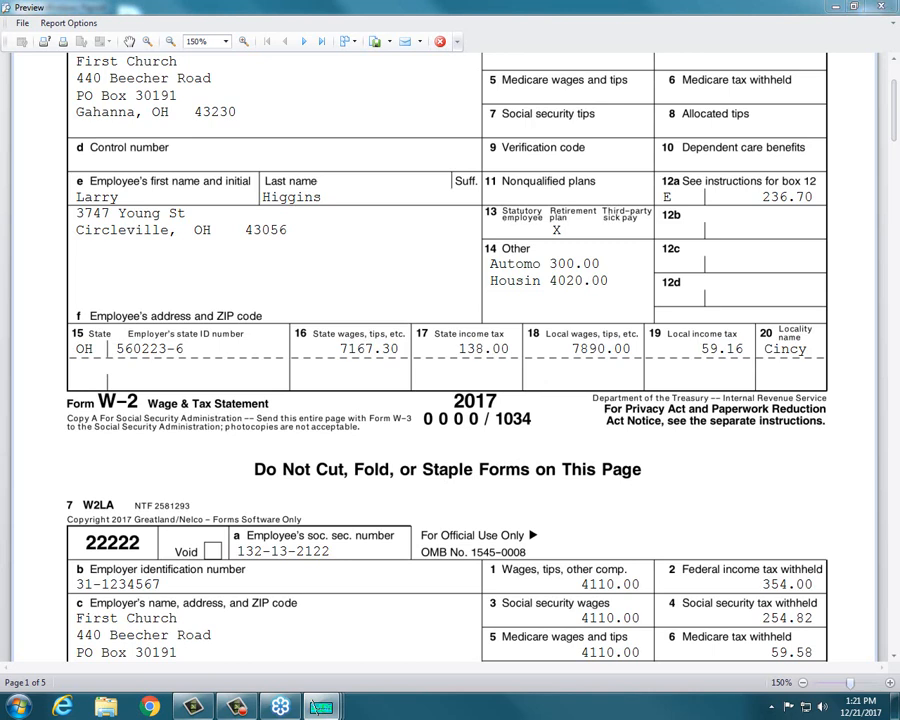
pyautogui.click(881, 7)
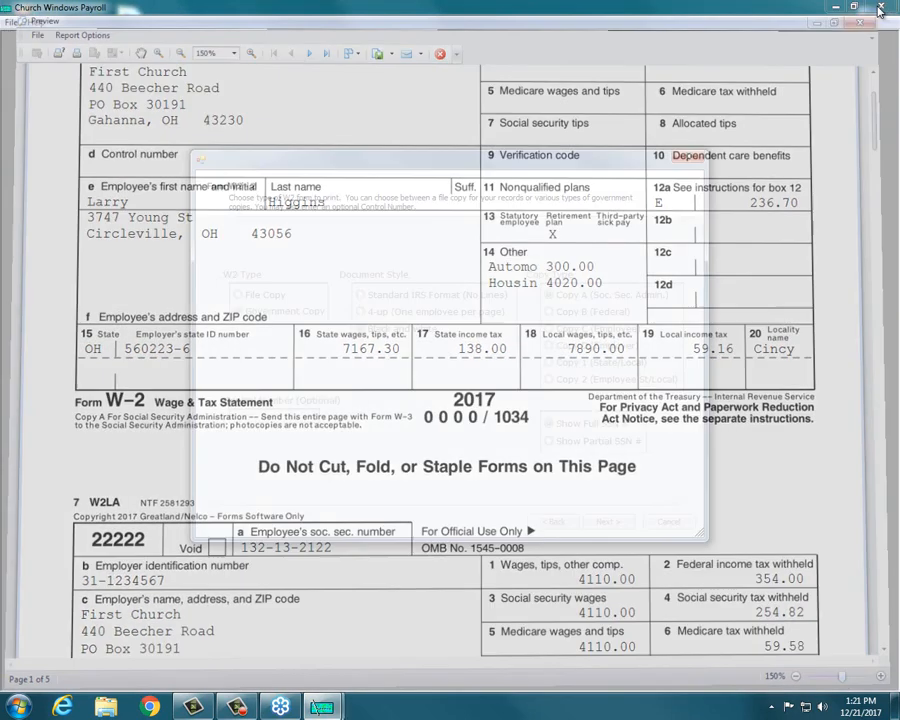
pyautogui.click(607, 524)
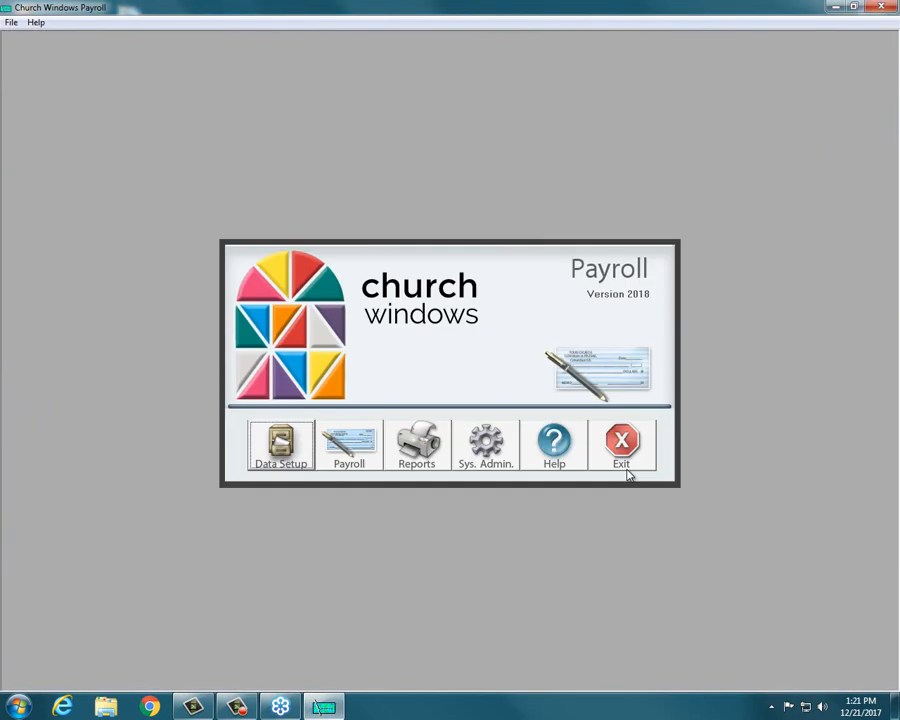
# Examine the Housing allowance's W-2 settings in the Allowances File, and close it without saving.
pyautogui.click(271, 455)
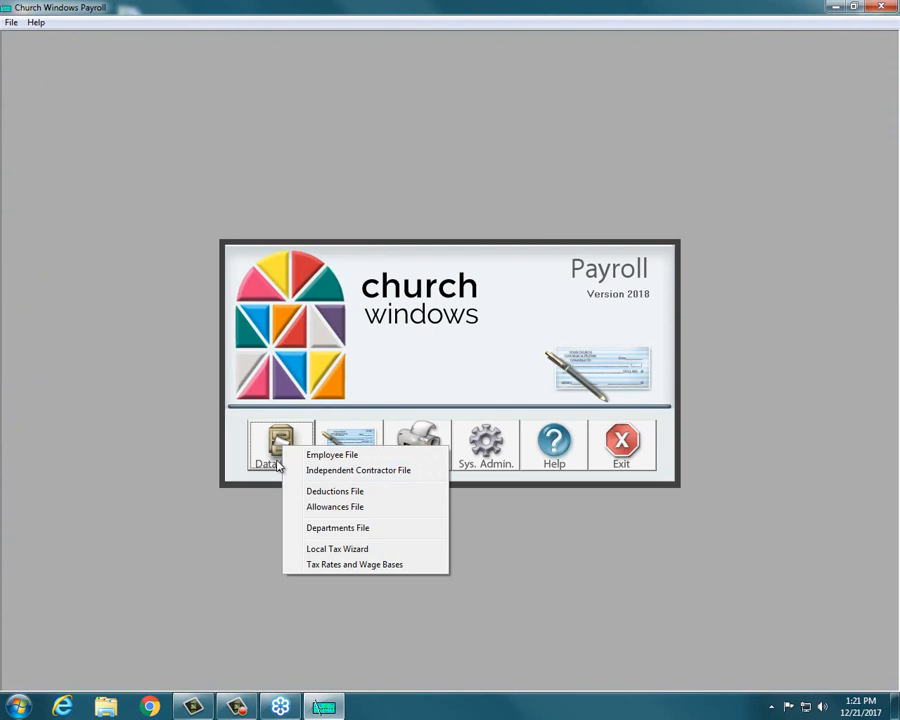
pyautogui.click(318, 506)
pyautogui.click(345, 280)
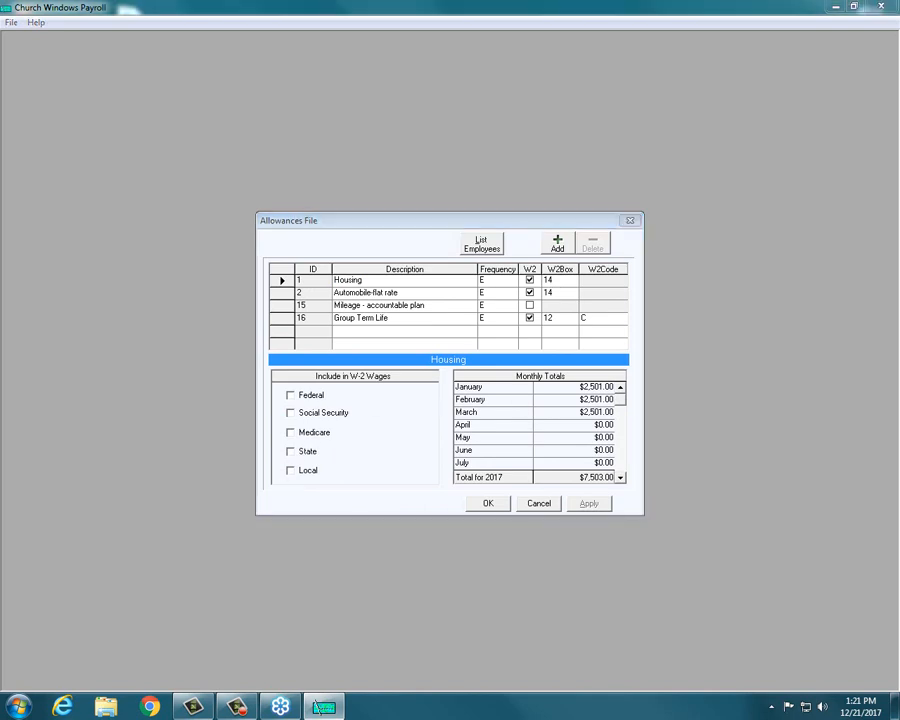
pyautogui.click(537, 503)
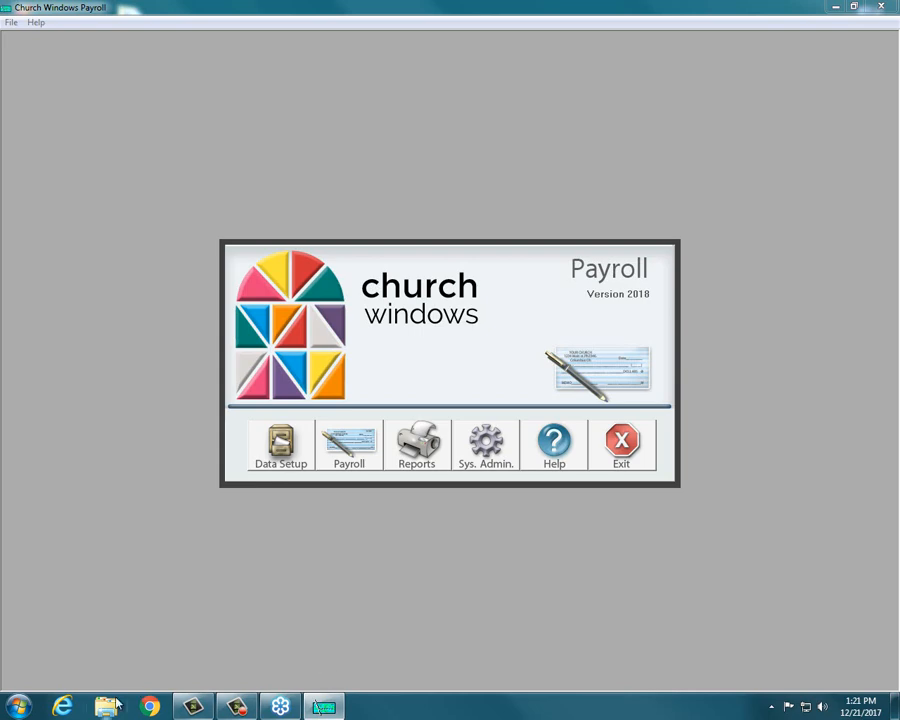
# Switch to Internet Explorer and open the New Year Prep & Help page on the Church Windows website.
pyautogui.click(61, 707)
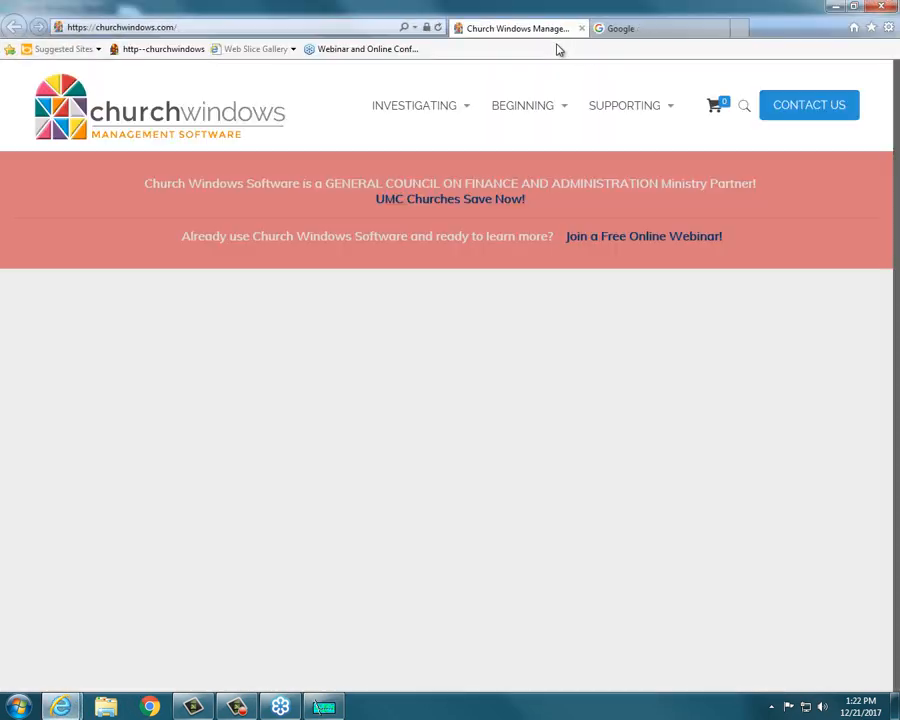
pyautogui.moveTo(665, 112)
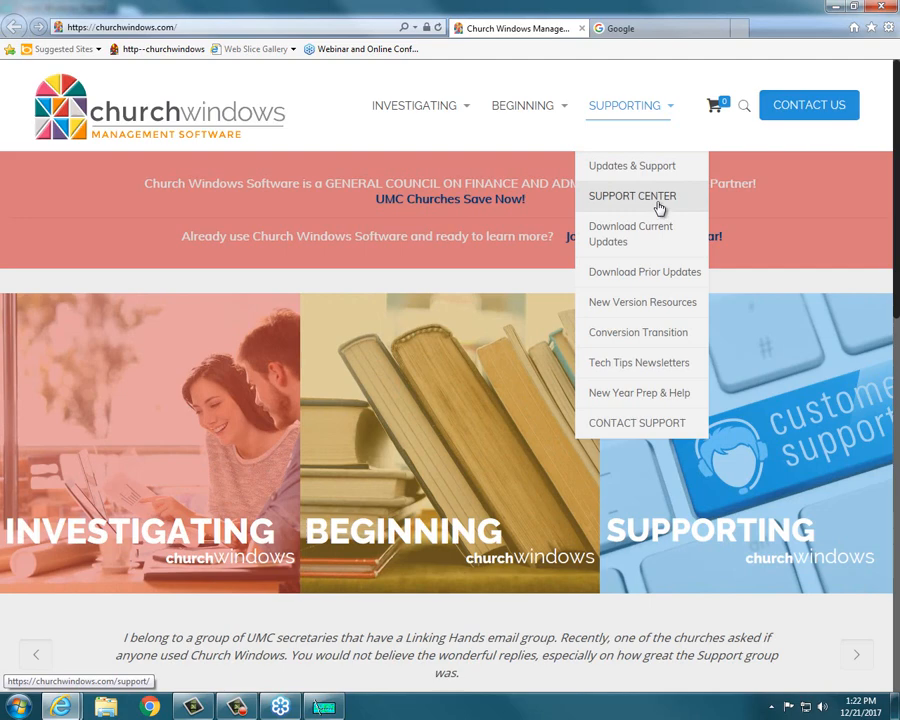
pyautogui.click(647, 394)
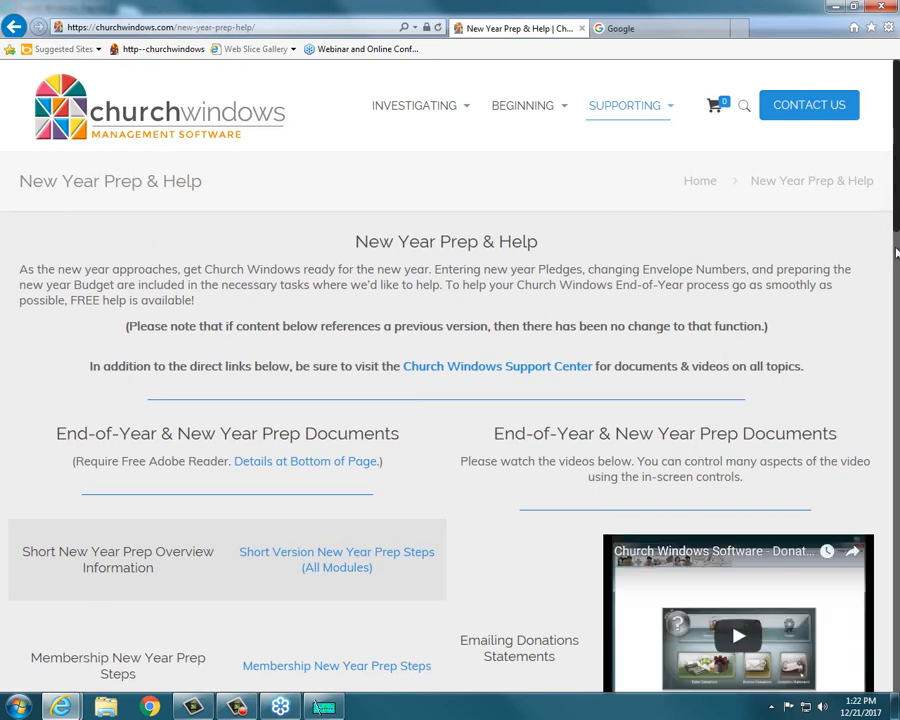
# Look through the end-of-year documents and videos as far as the payroll entries, and close the browser with all its tabs.
pyautogui.scroll(-7, 896, 253)
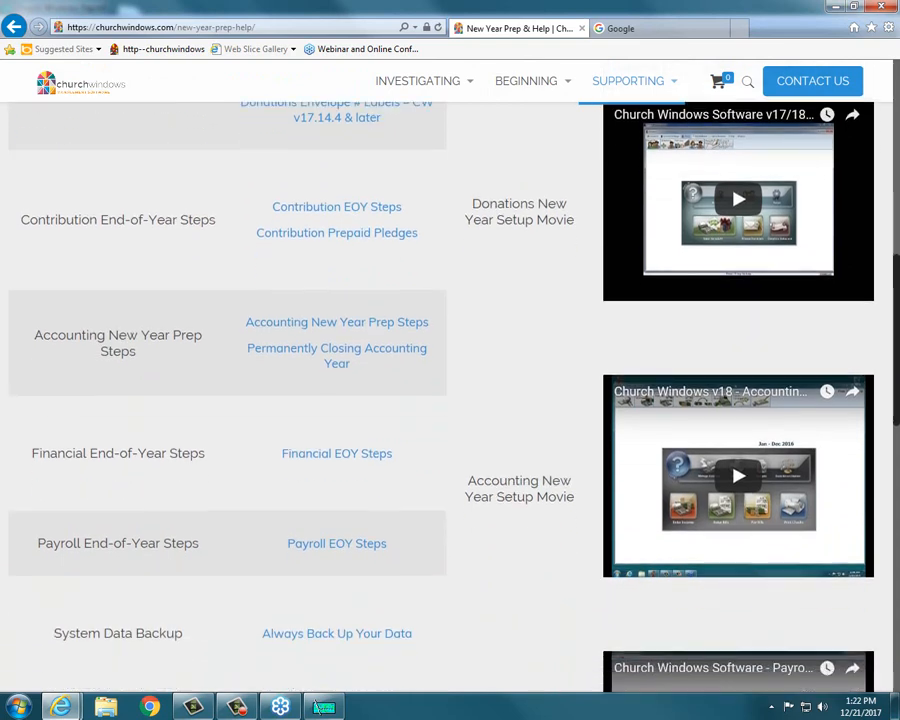
pyautogui.scroll(-2, 450, 400)
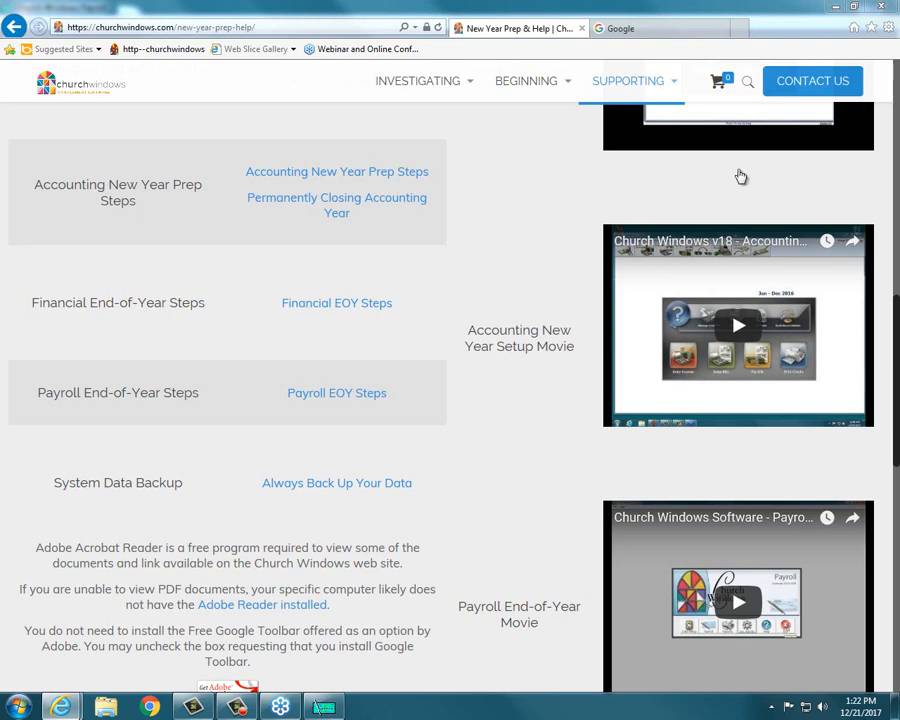
pyautogui.click(885, 7)
pyautogui.click(440, 360)
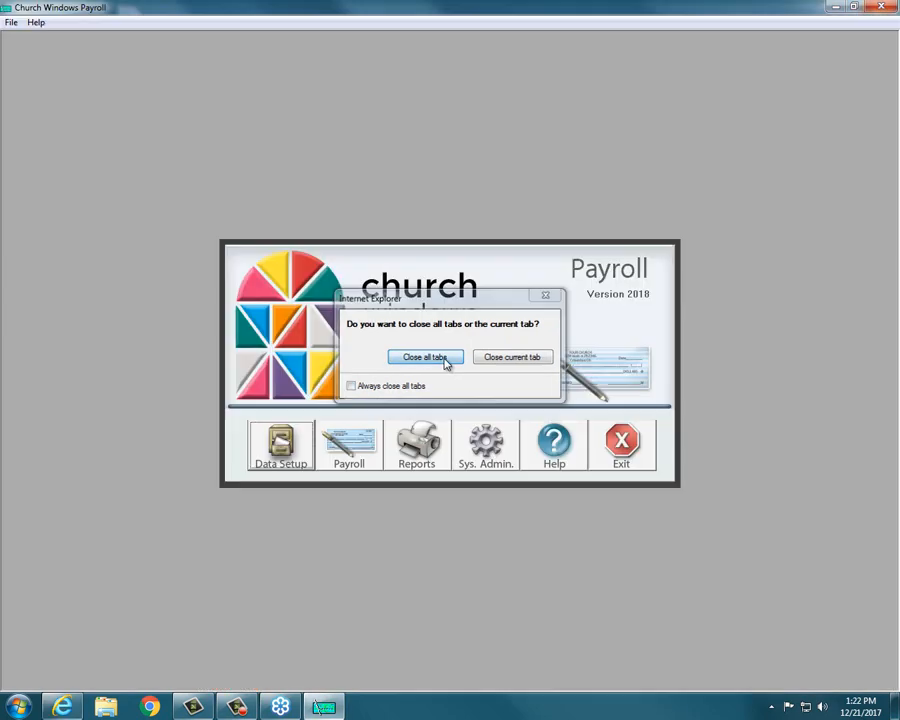